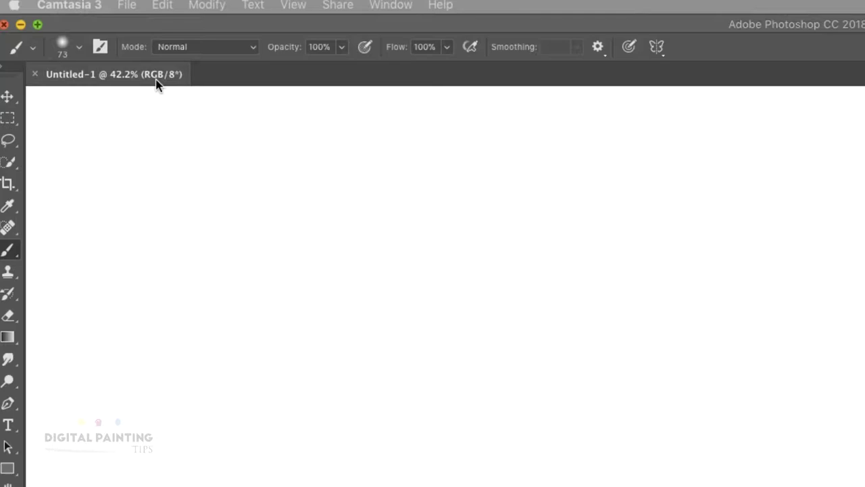
Try the Move, Lasso, Quick Selection, Crop, Eyedropper and Spot Healing tools, ending on the Brush
click(8, 96)
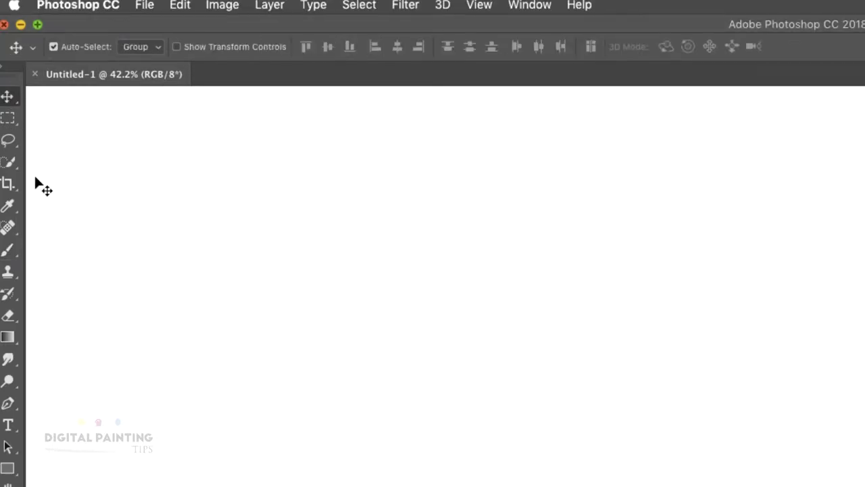
click(8, 139)
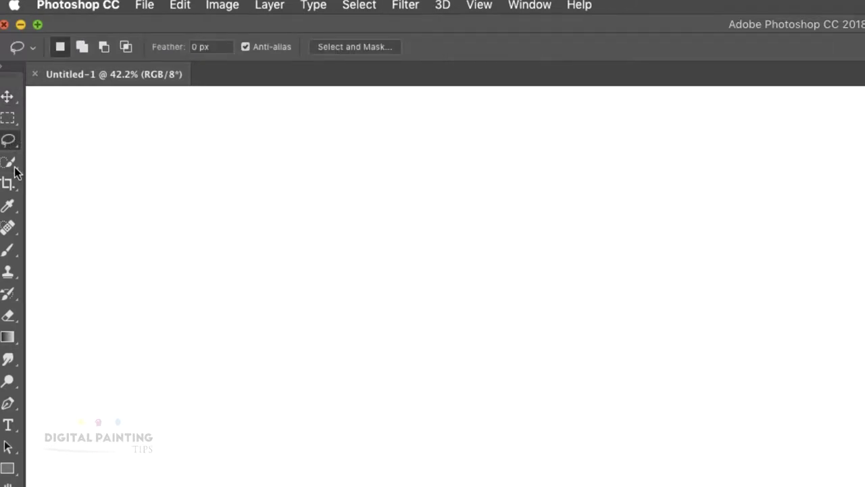
click(13, 166)
click(12, 185)
click(17, 206)
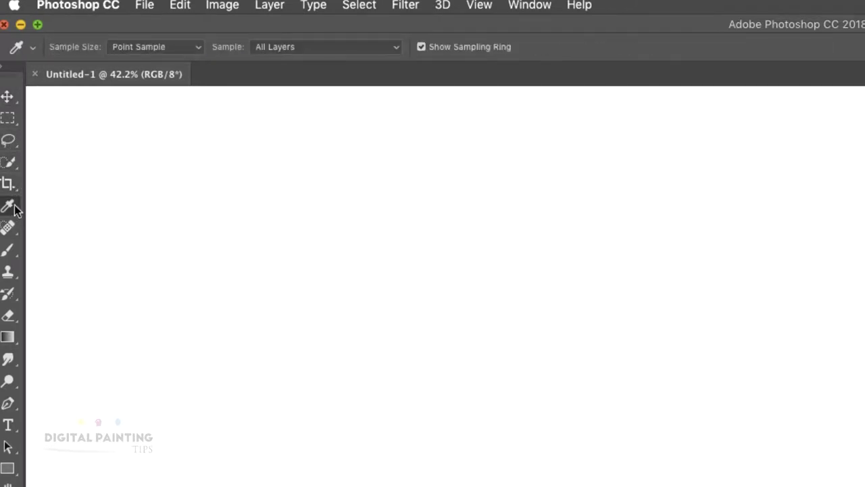
click(17, 230)
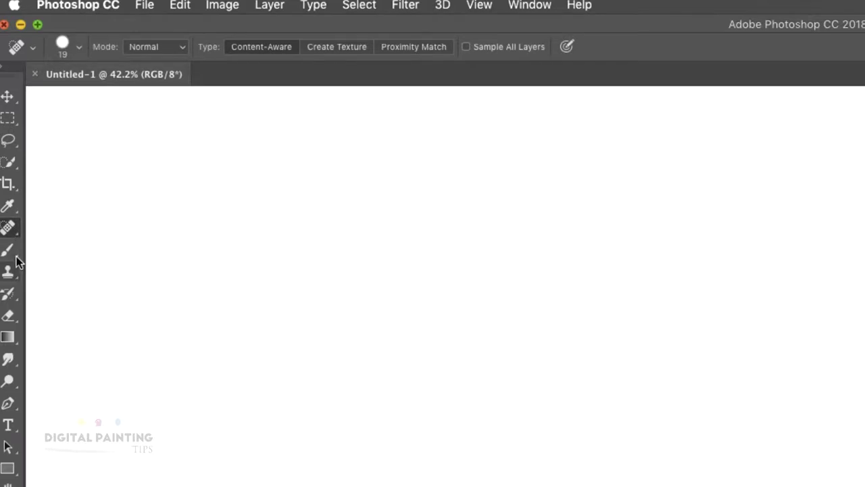
click(14, 253)
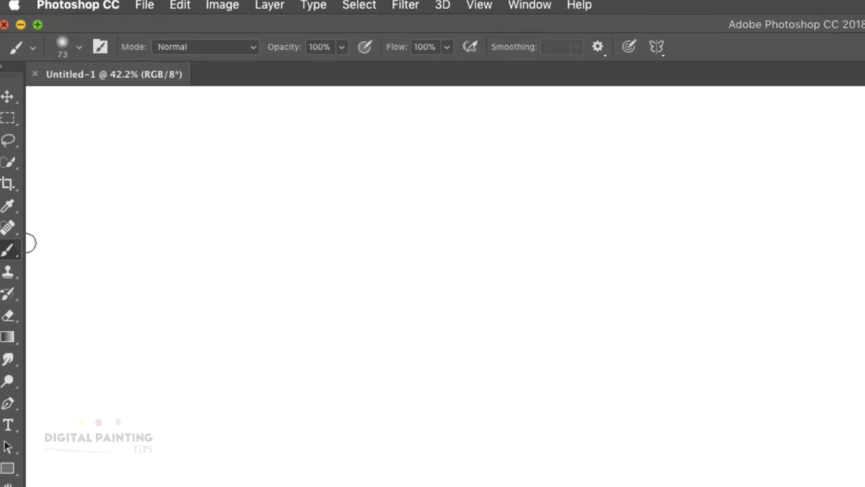
Select the Lasso, reveal its Polygonal and Magnetic variants, and use Shift+L to cycle back to the plain Lasso
click(20, 138)
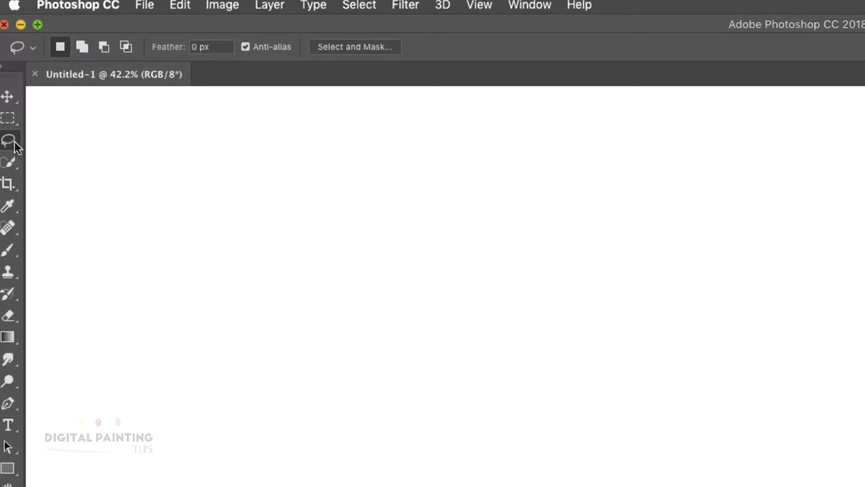
right_click(15, 148)
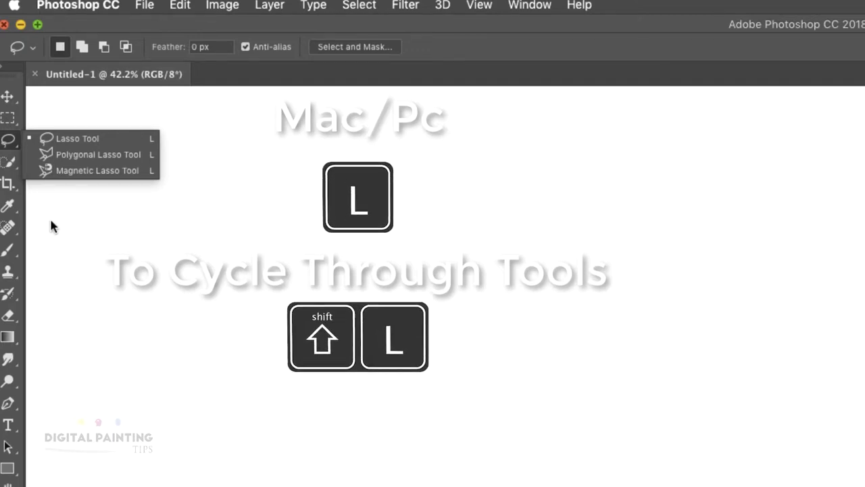
click(93, 236)
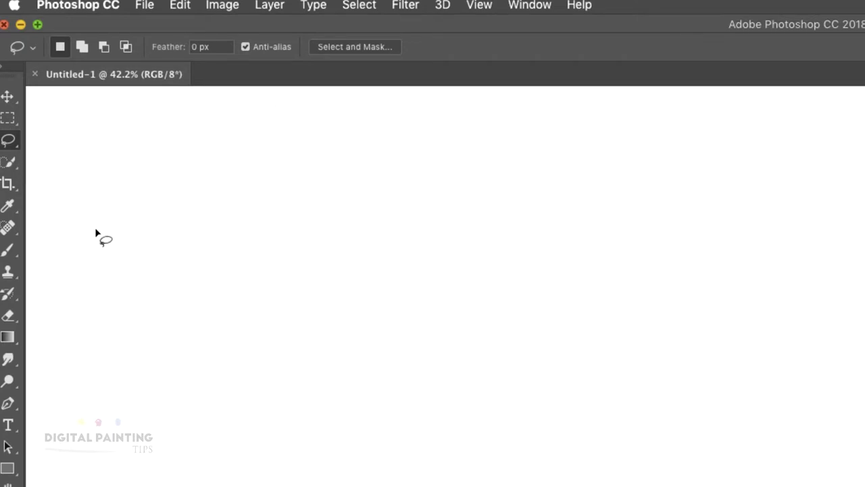
key(shift+l)
key(shift+l)
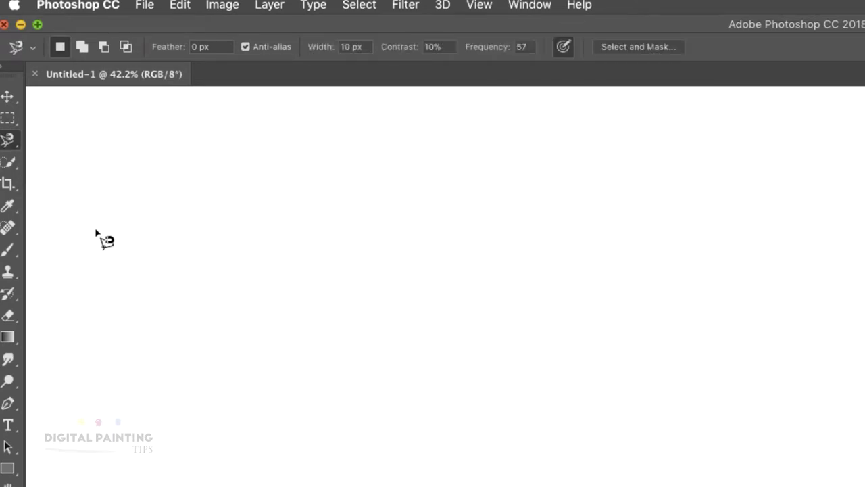
key(shift+l)
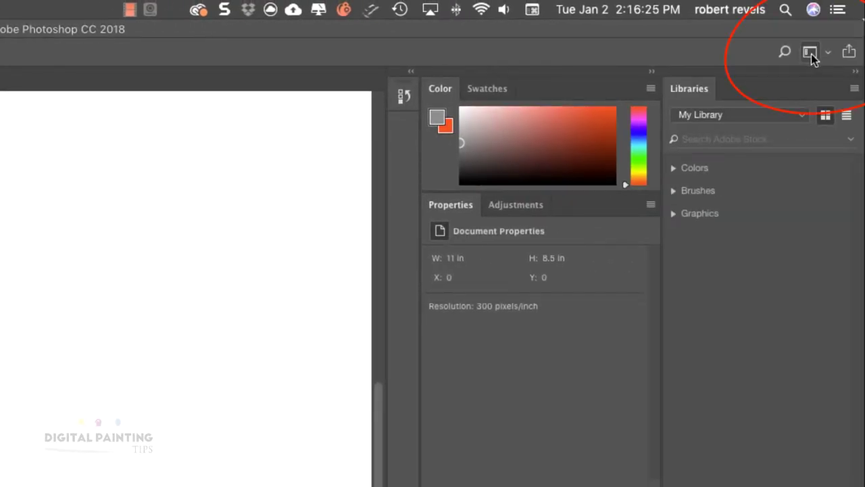
Open the workspace list from the switcher at the top right
click(812, 54)
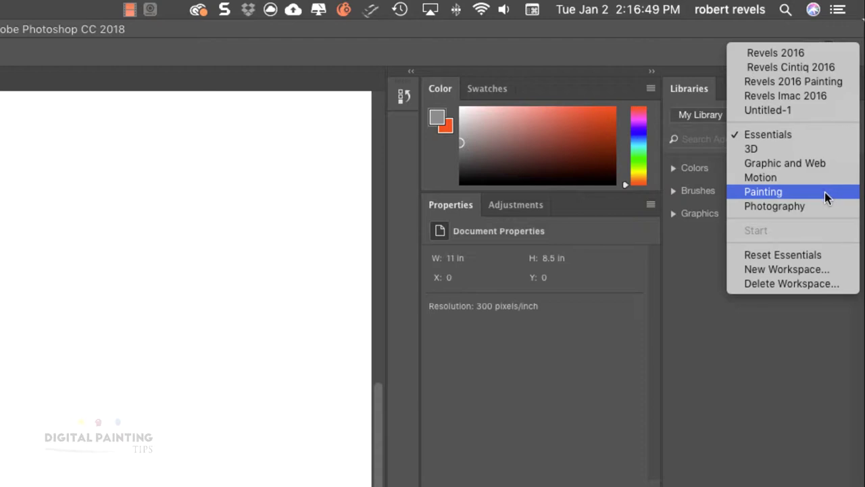
Choose the 3D workspace, then Graphic and Web, and finally Motion
click(786, 151)
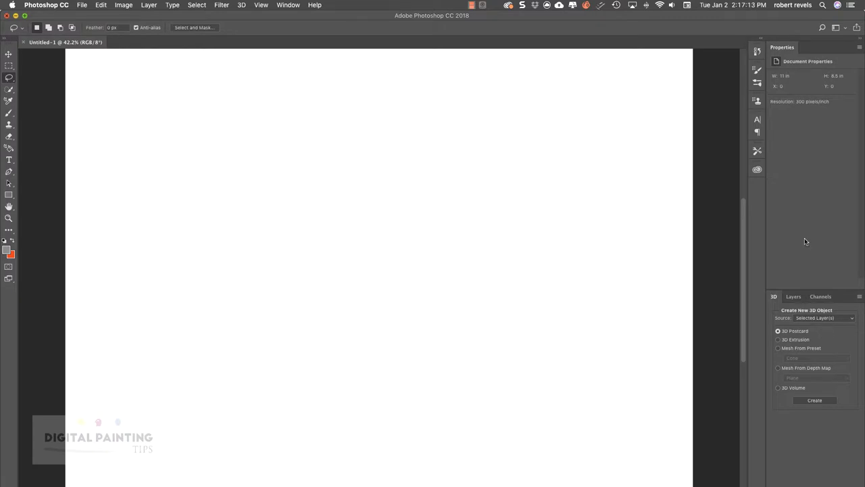
click(838, 28)
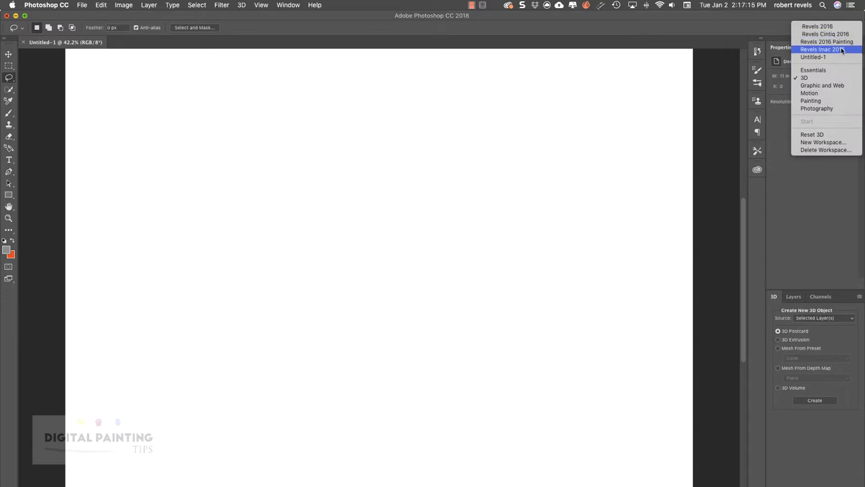
click(829, 84)
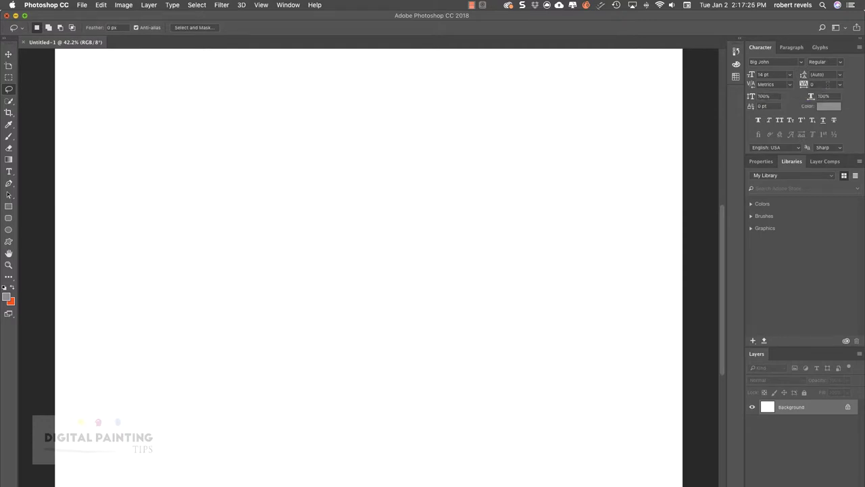
click(838, 27)
click(826, 96)
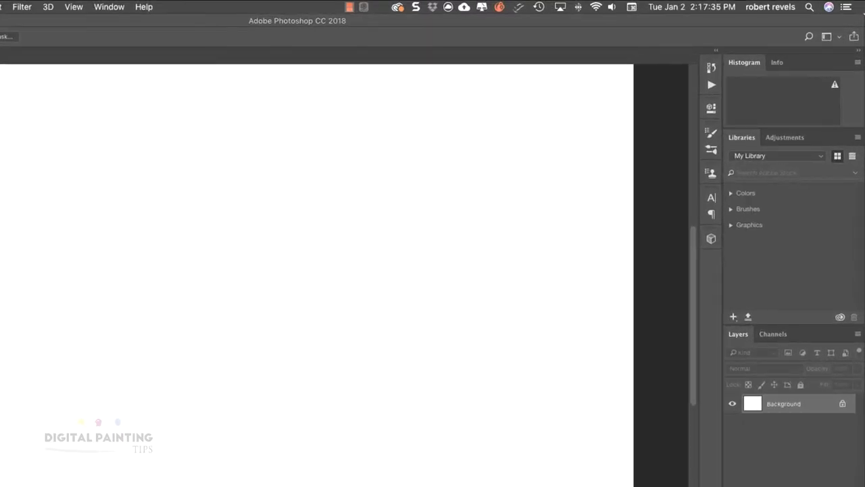
Pick Painting from the workspace switcher to replace the Motion layout
click(832, 39)
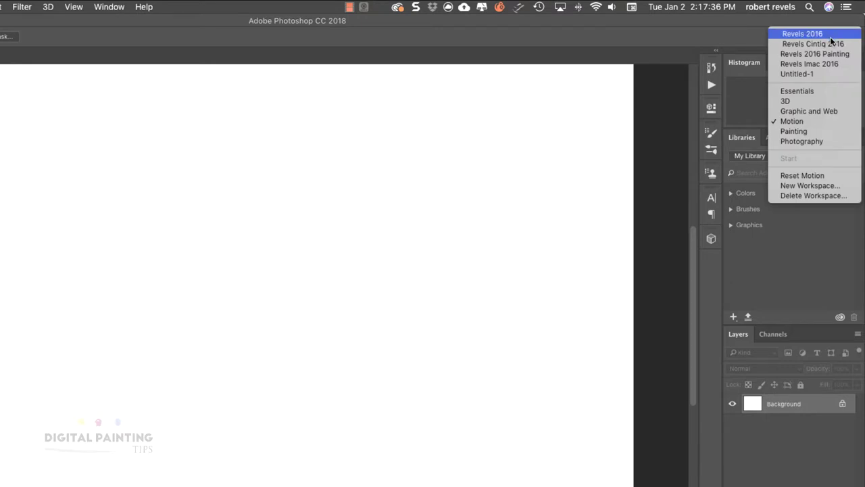
click(828, 131)
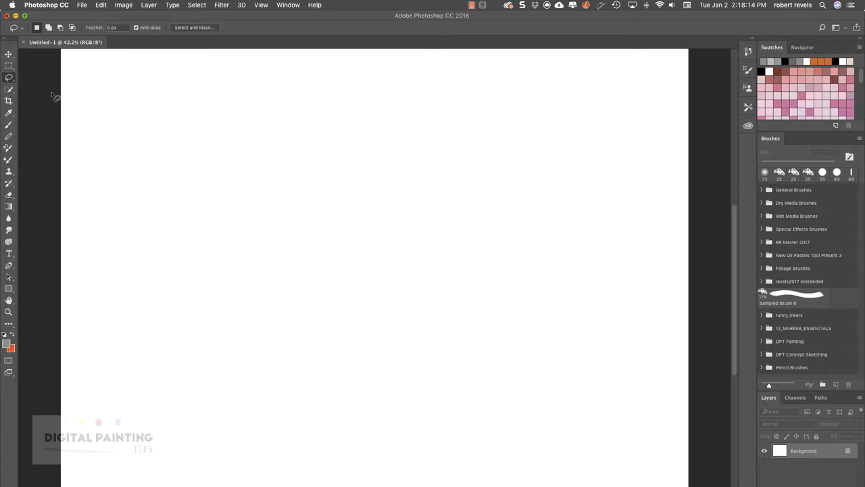
click(13, 113)
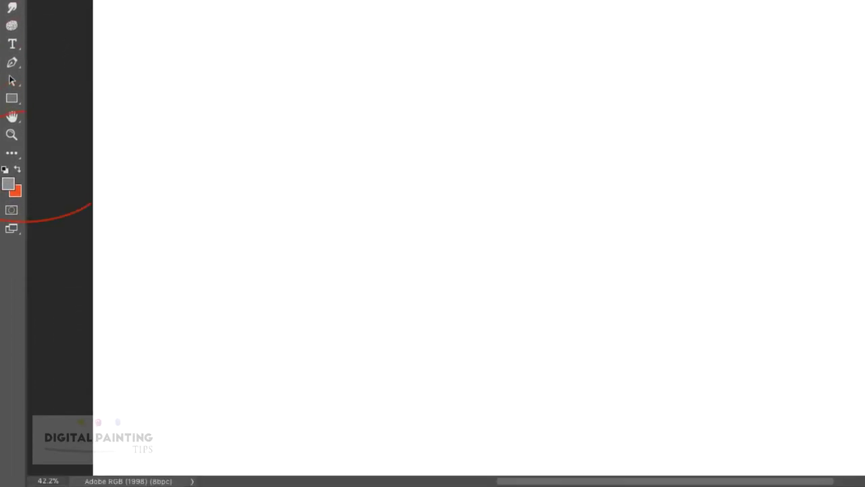
Press L to cycle to the Magnetic Lasso and show the hidden extra tools
key(l)
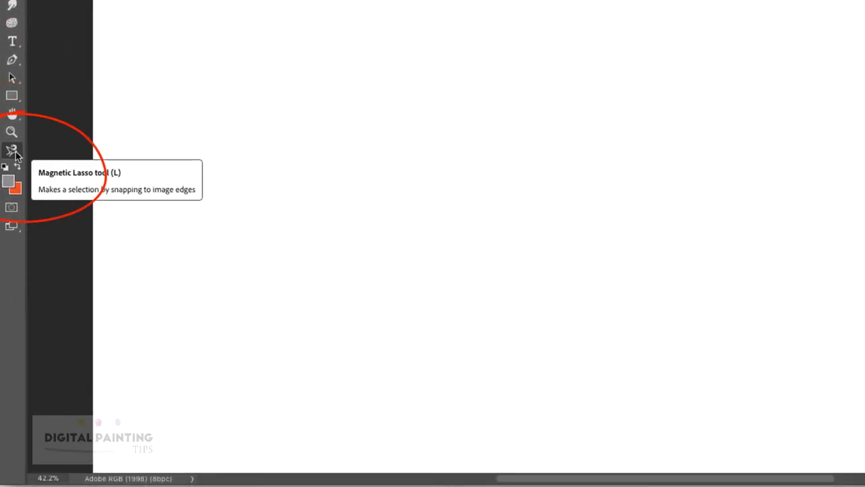
click(13, 150)
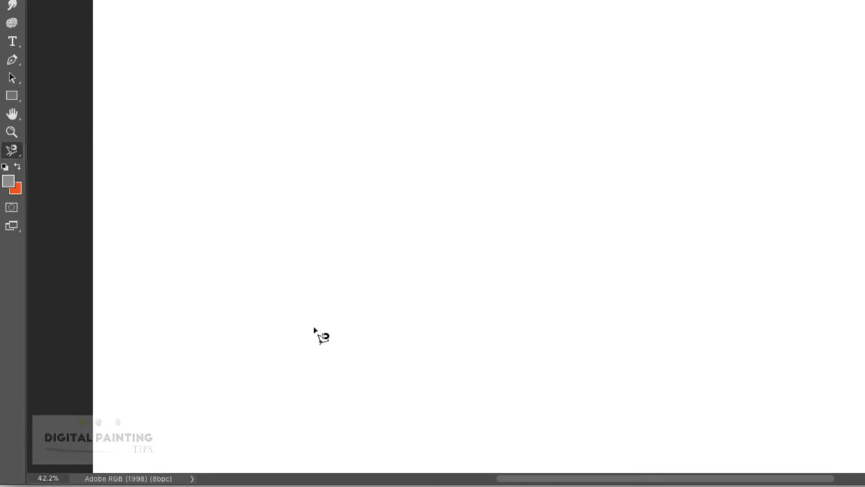
Switch to Full Screen Mode With Menu Bar, then request plain Full Screen Mode
click(16, 230)
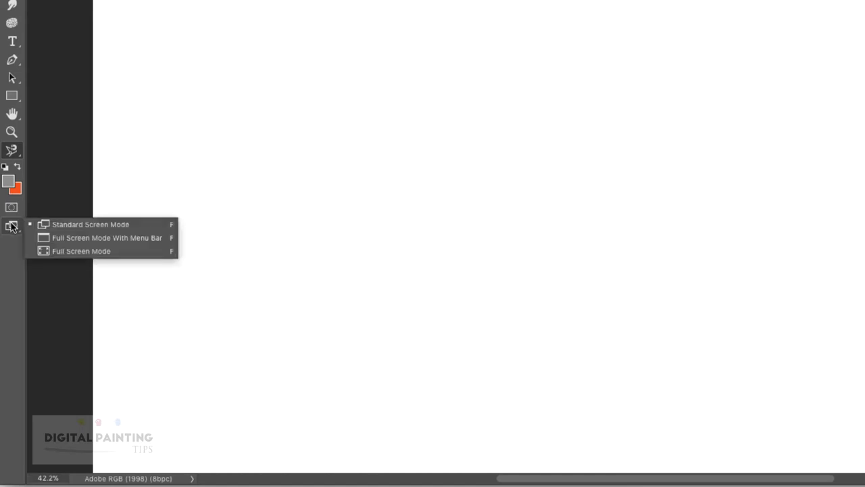
click(125, 237)
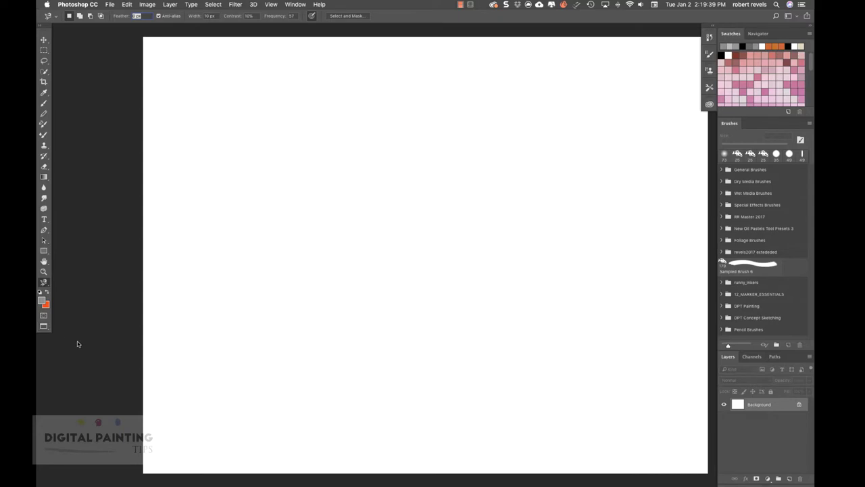
click(44, 326)
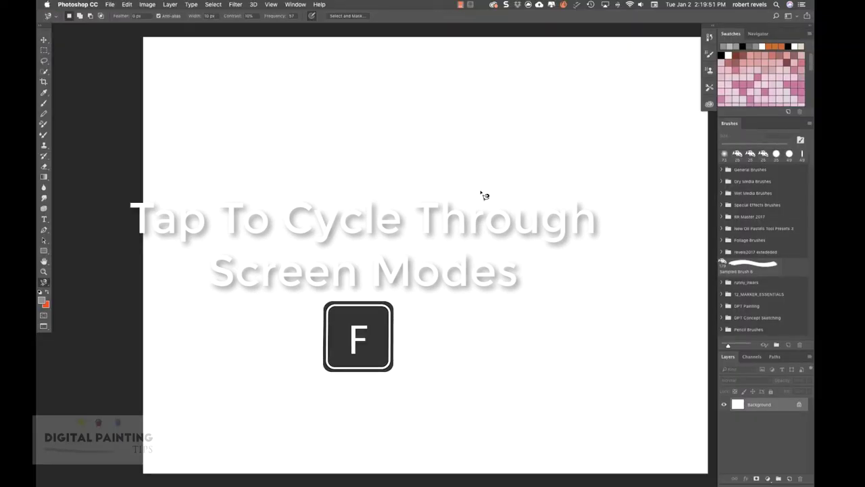
Cycle screen modes with F, toggle the panels twice with Tab, and return to Standard Screen Mode
key(f)
key(f)
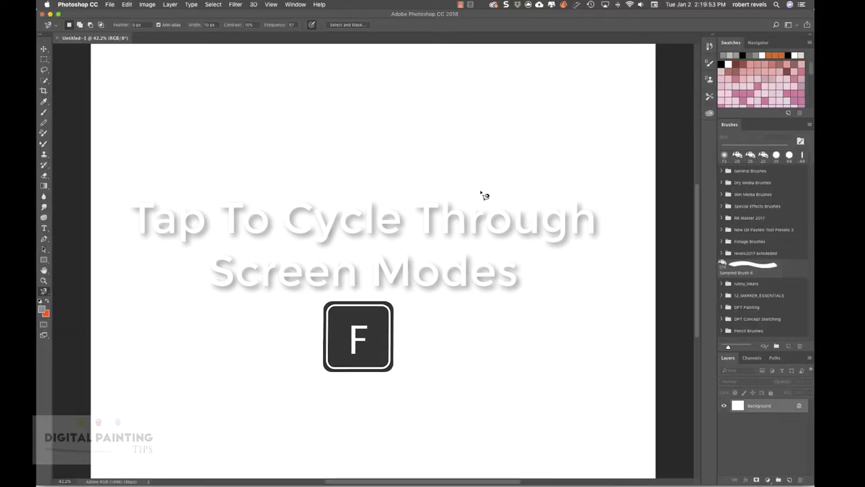
key(f)
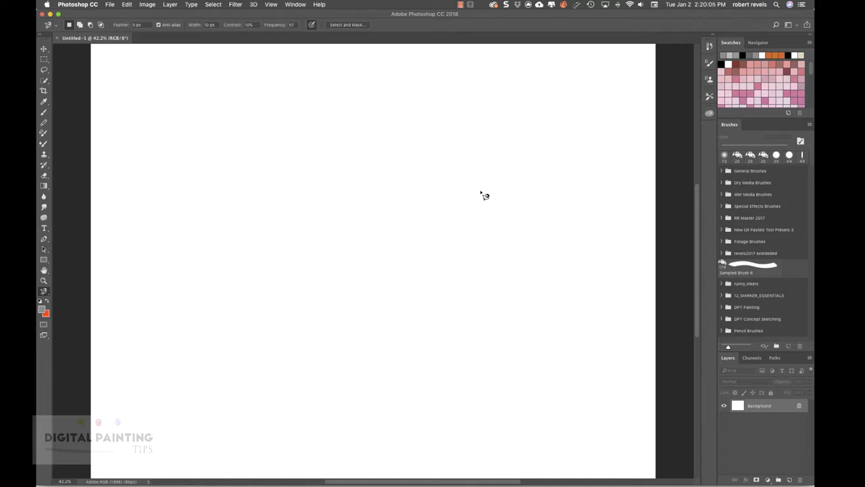
key(f)
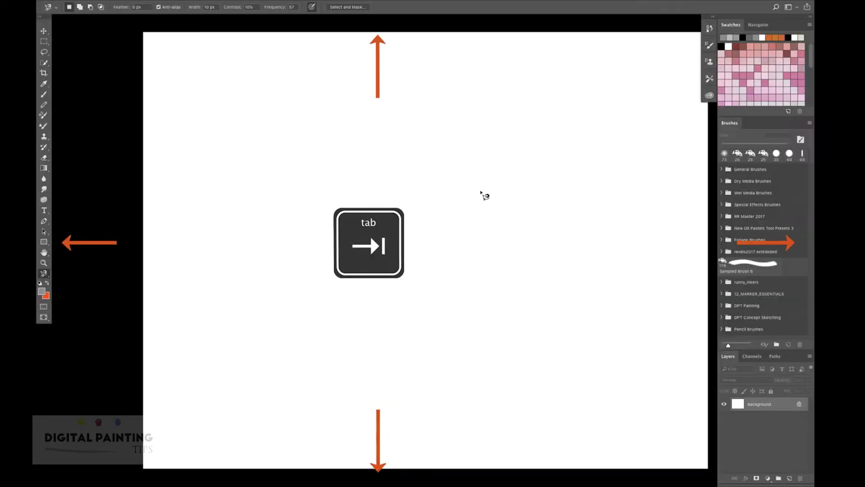
key(Tab)
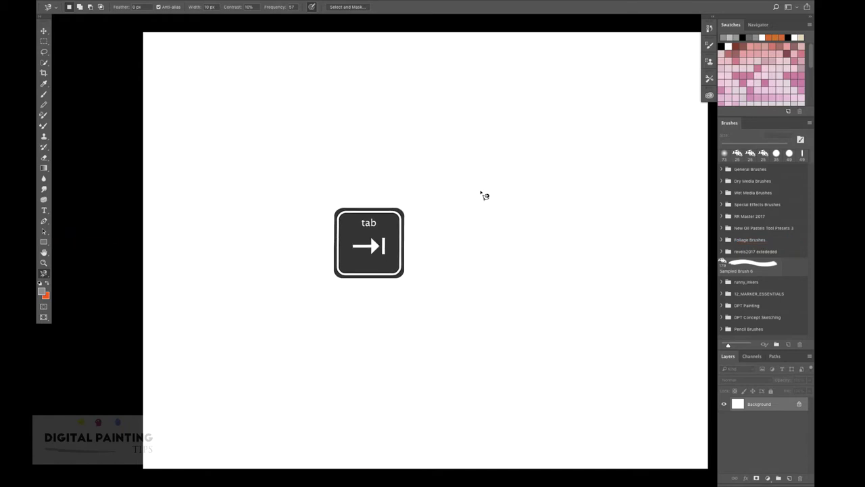
key(Tab)
key(Tab)
key(Tab)
key(Tab)
key(f)
key(f)
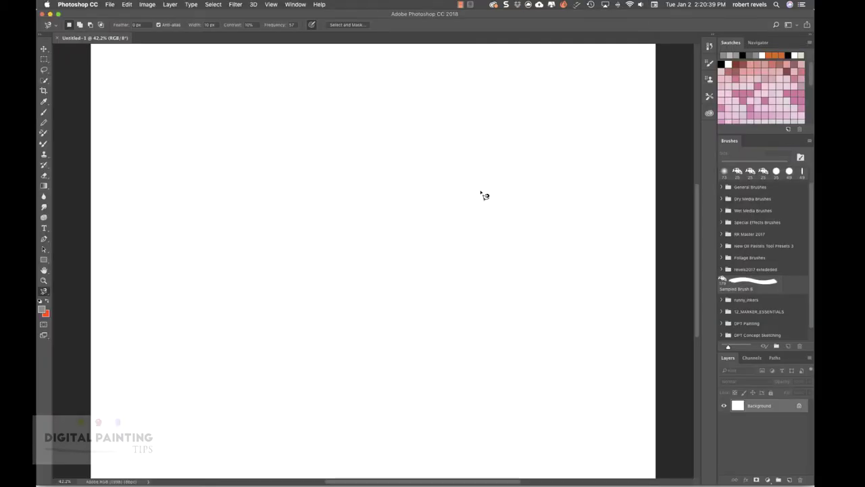
key(f)
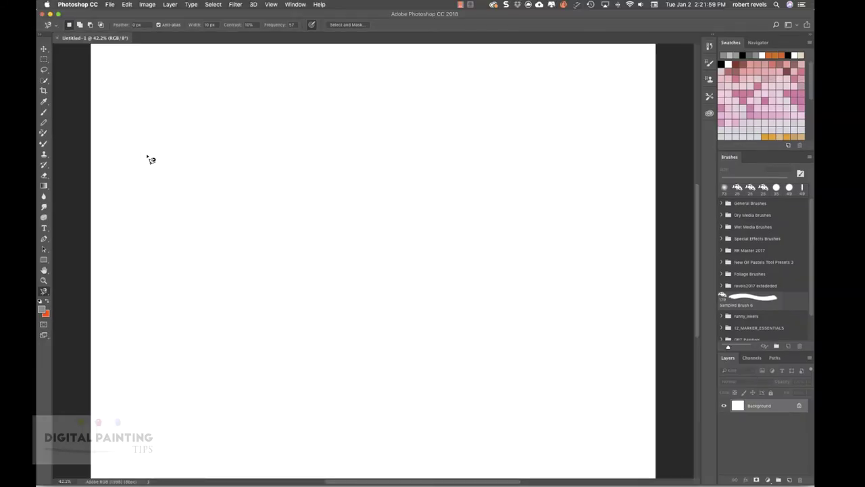
Choose Photography from the workspace switcher to bring in Histogram and Libraries
click(791, 25)
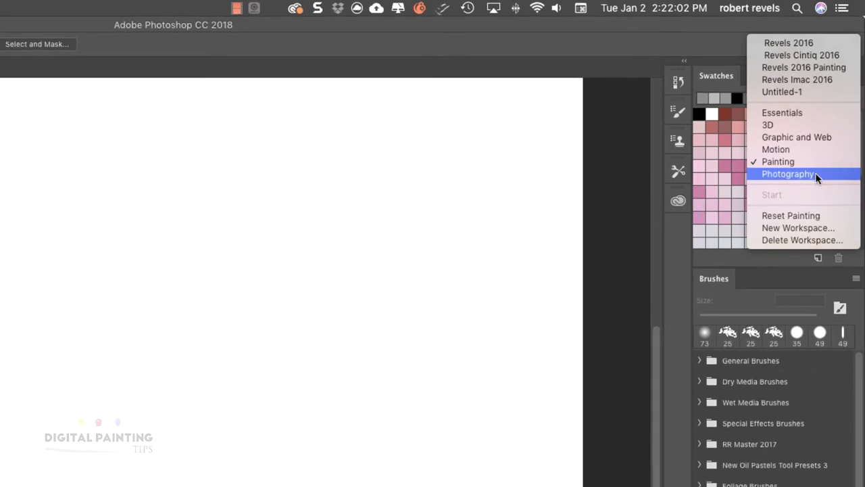
click(791, 99)
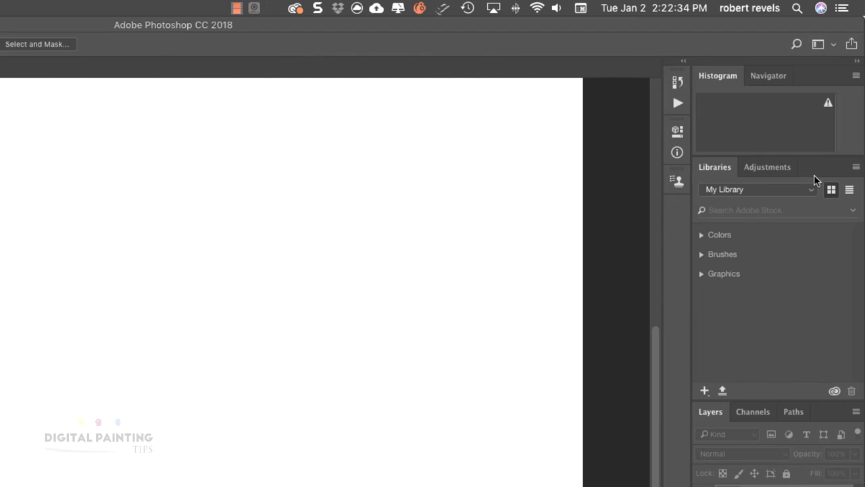
Switch to the Essentials workspace and expand then collapse the library's Colors group
click(817, 45)
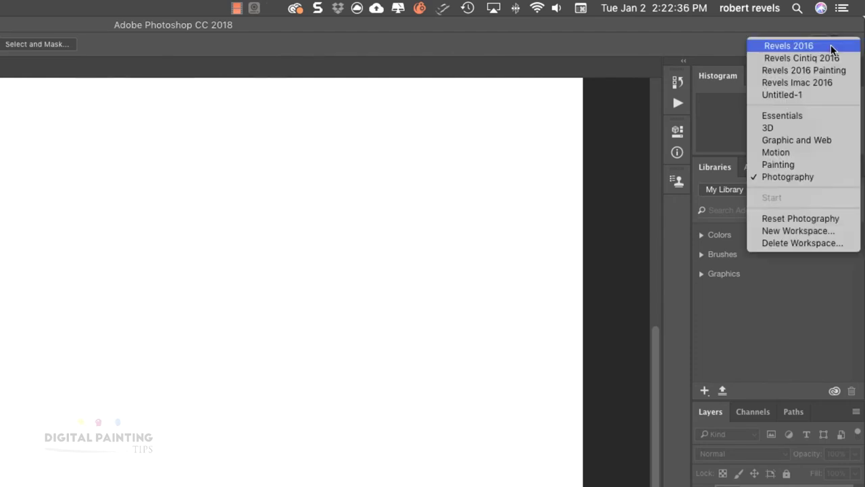
click(813, 119)
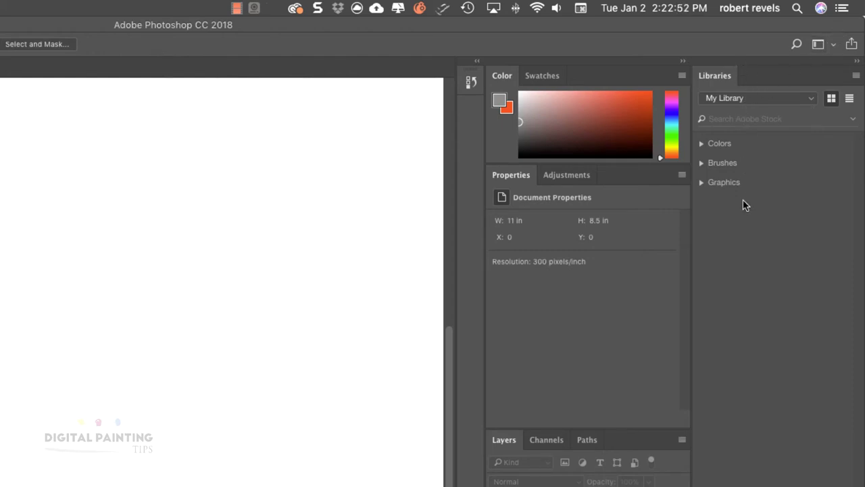
click(703, 144)
click(702, 144)
Expand and collapse the Brushes and Graphics groups, then pick a near-black foreground colour
click(705, 167)
click(704, 166)
click(708, 188)
click(710, 188)
mouse_move(520, 123)
mouse_down()
mouse_move(575, 131)
mouse_move(629, 110)
mouse_move(530, 144)
mouse_up()
Switch to the Painting workspace and add the Color panel in Hue Cube mode, grouped with Swatches
click(820, 43)
click(800, 163)
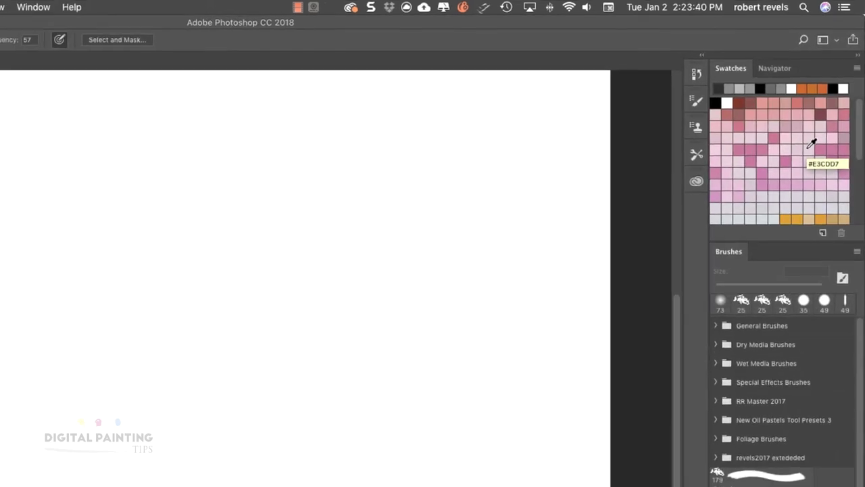
click(38, 7)
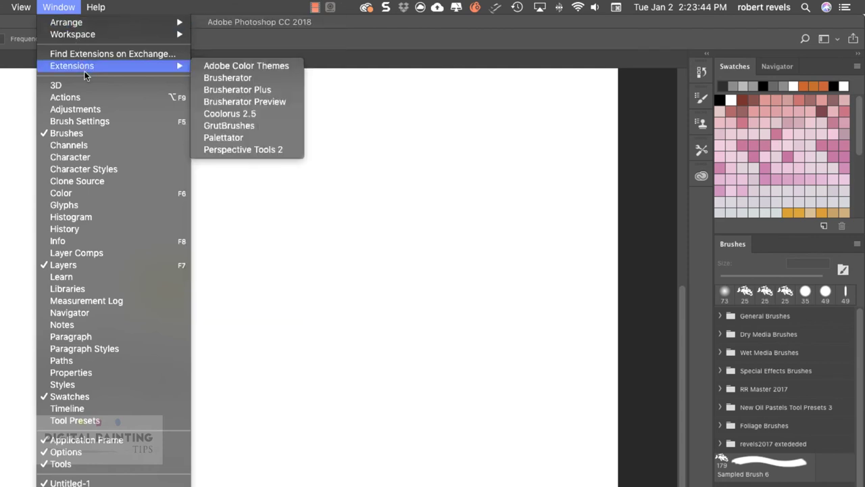
click(92, 193)
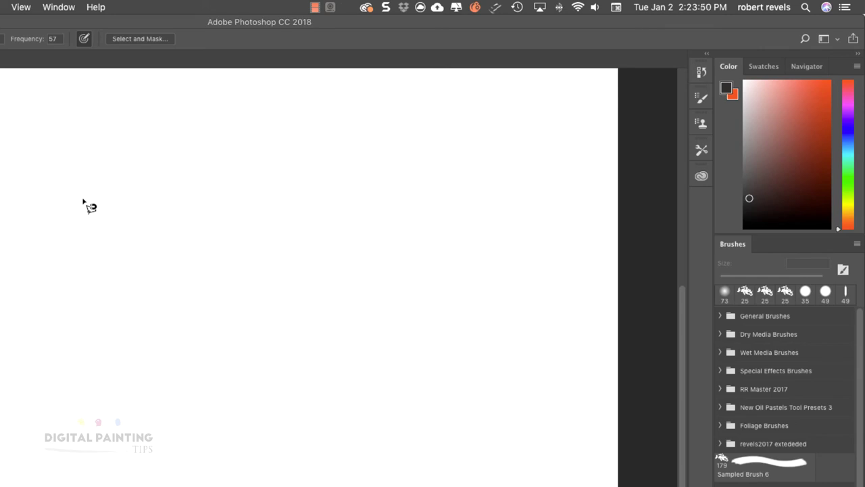
click(857, 68)
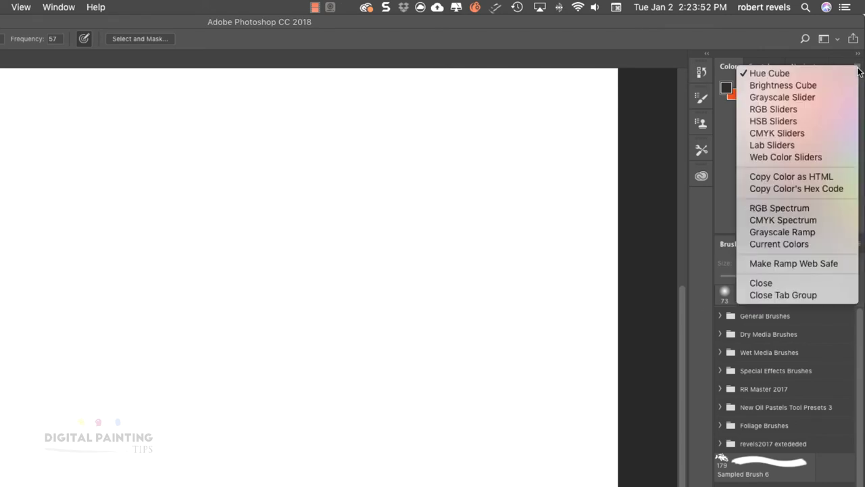
click(811, 59)
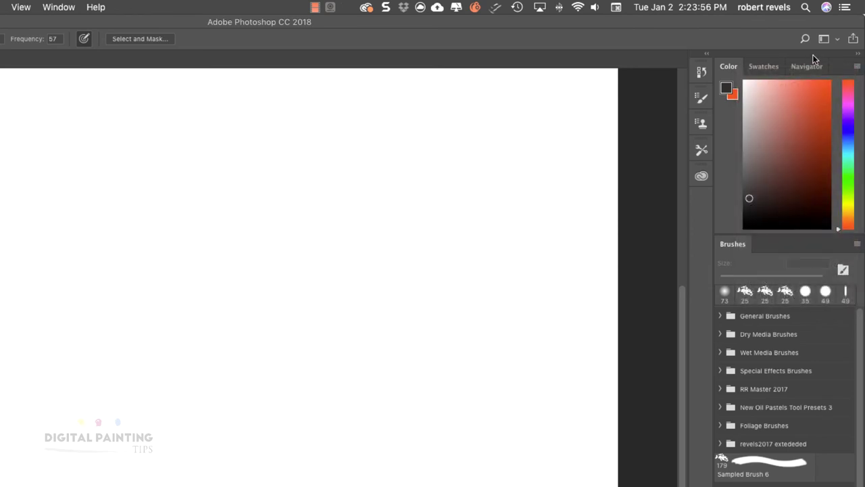